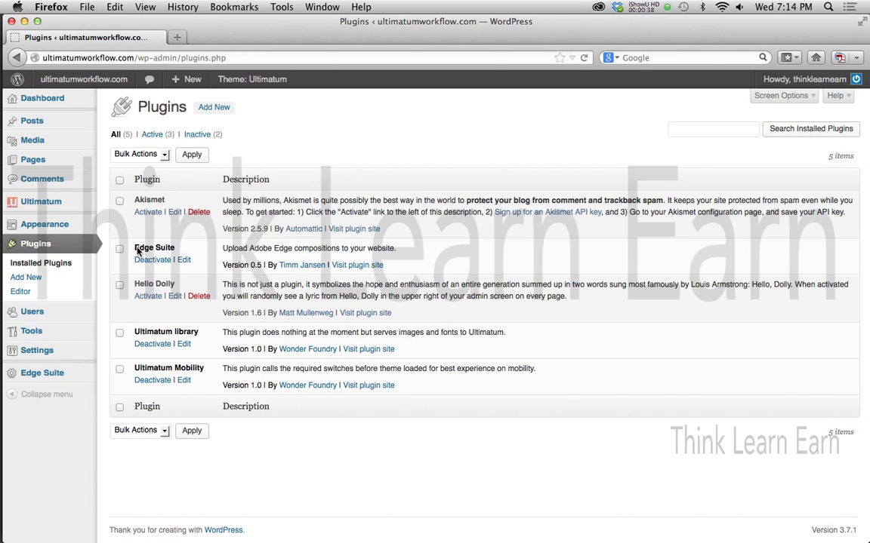
# - Search the plugins to install for "edge suite" and open Edge Suite's page for managing compositions
pyautogui.click(40, 278)
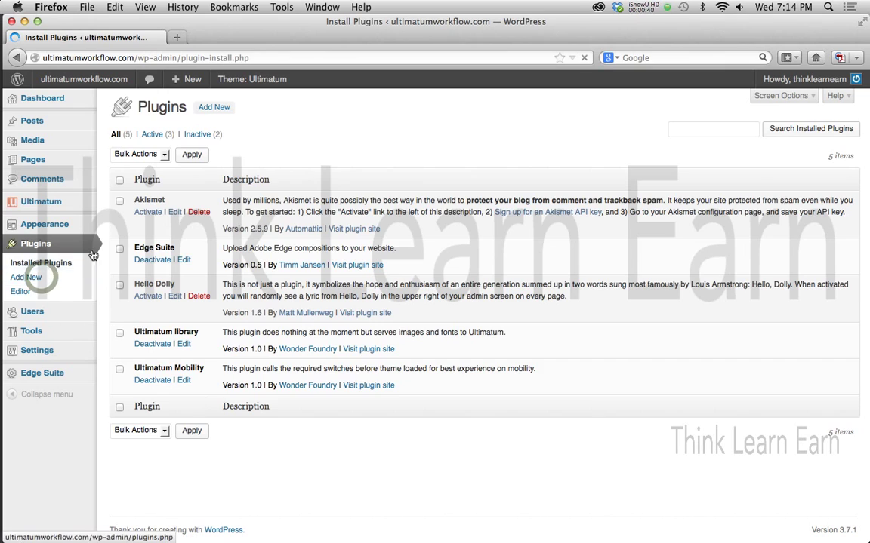
pyautogui.click(144, 205)
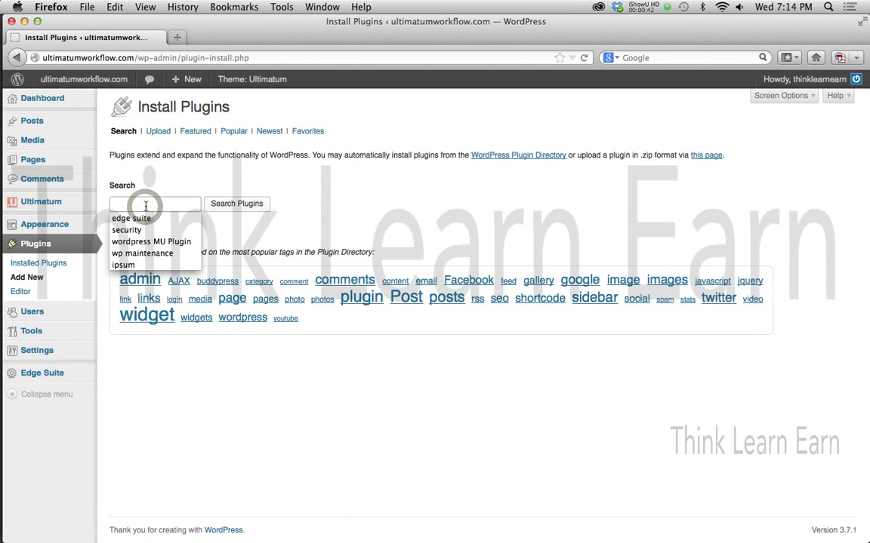
pyautogui.click(148, 218)
pyautogui.click(230, 206)
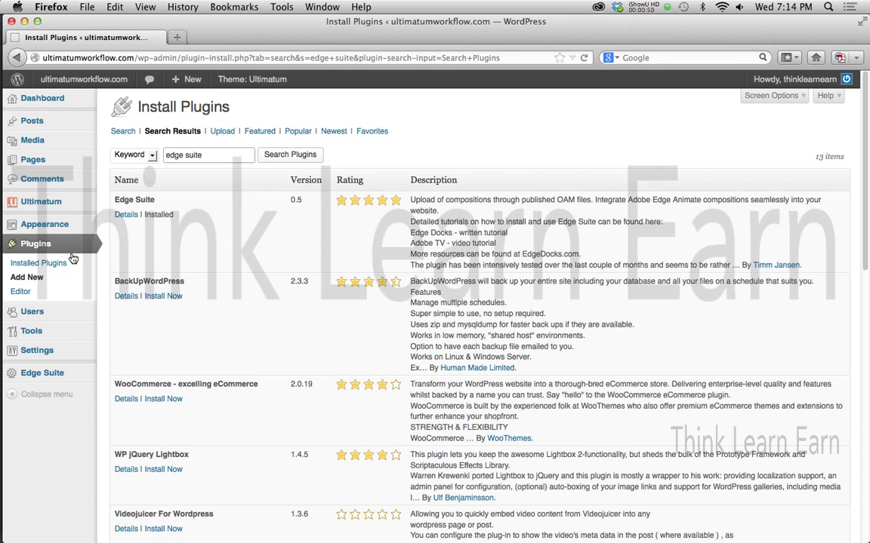
pyautogui.moveTo(54, 376)
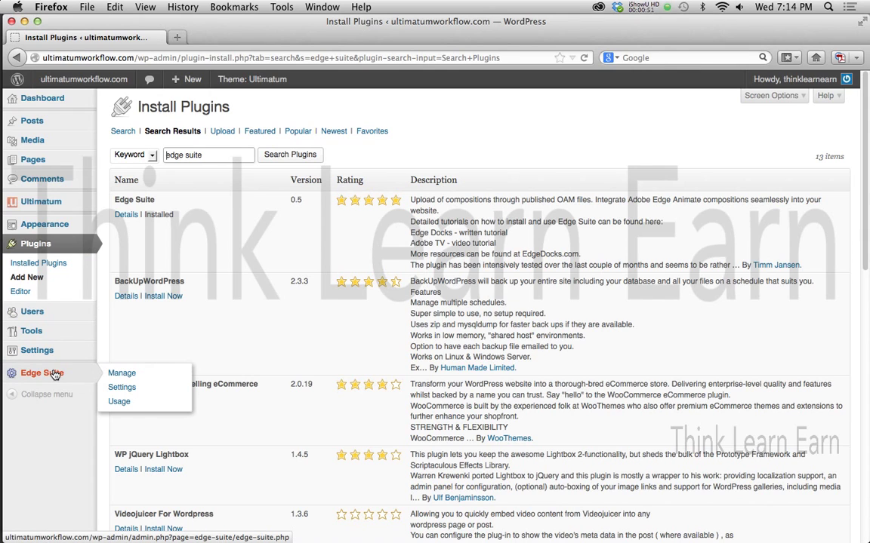
pyautogui.click(121, 375)
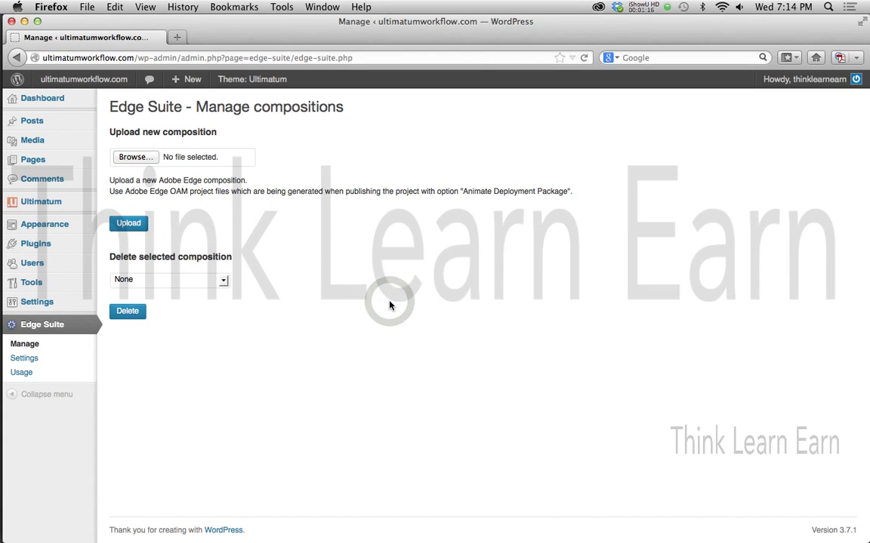
# - Switch to Edge Animate, preview the fashion-gals.html composition in the browser and return to Edge Animate
pyautogui.press('super+Tab')
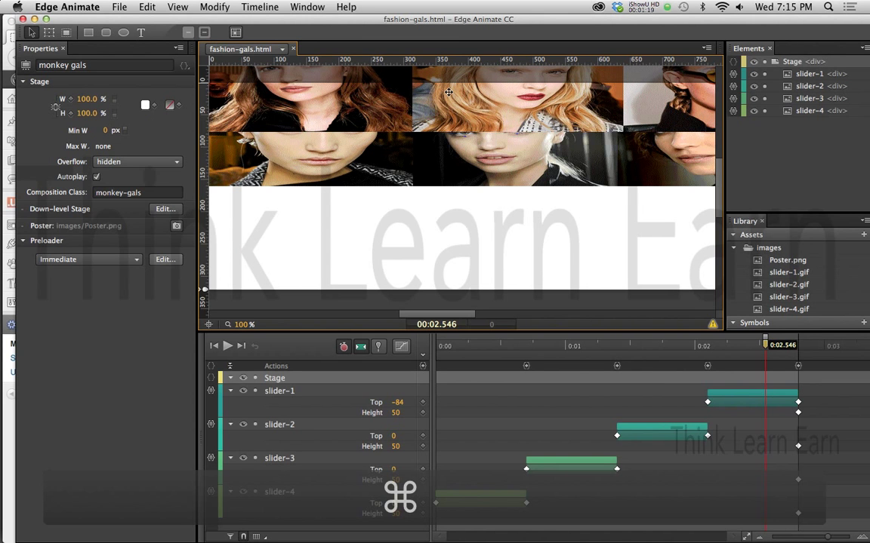
pyautogui.press('super+Return')
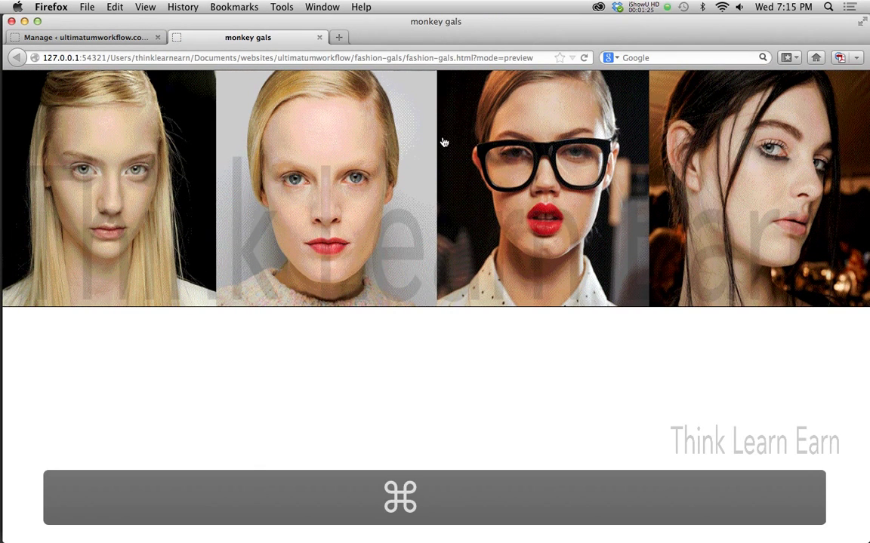
pyautogui.press('super+Tab')
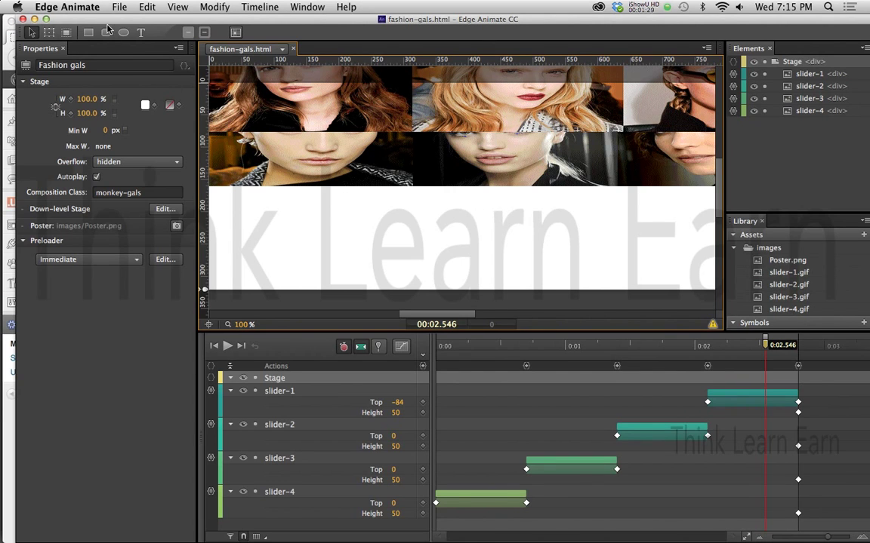
# - Publish the composition with the Animate Deployment Package target under the name fashion-gals, and save the project
pyautogui.click(119, 8)
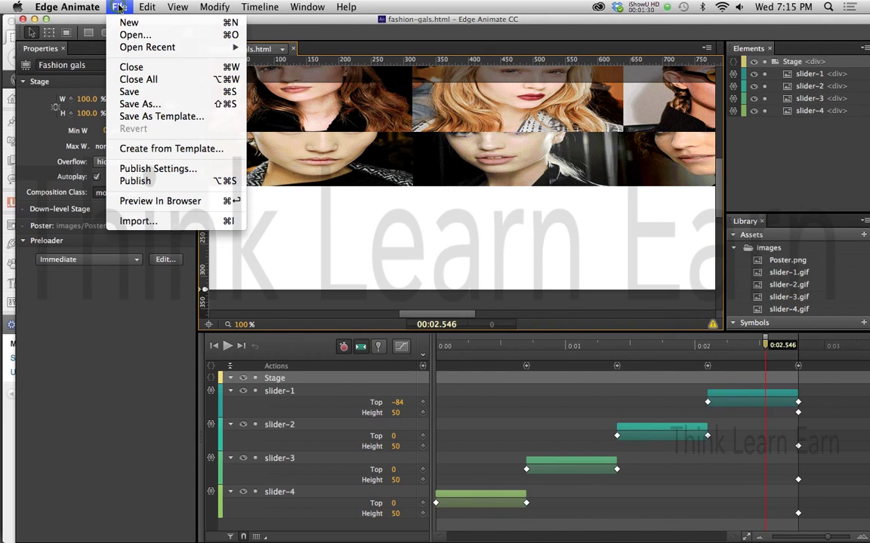
pyautogui.click(160, 171)
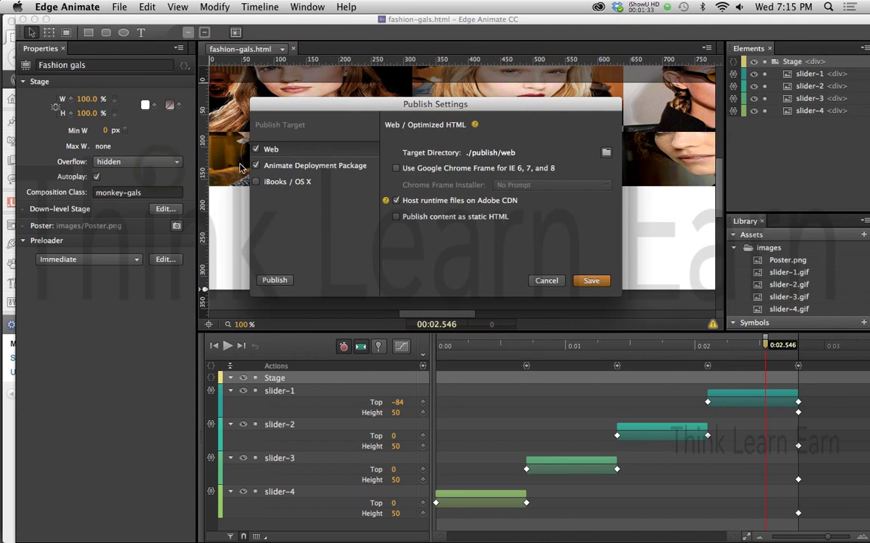
pyautogui.click(258, 167)
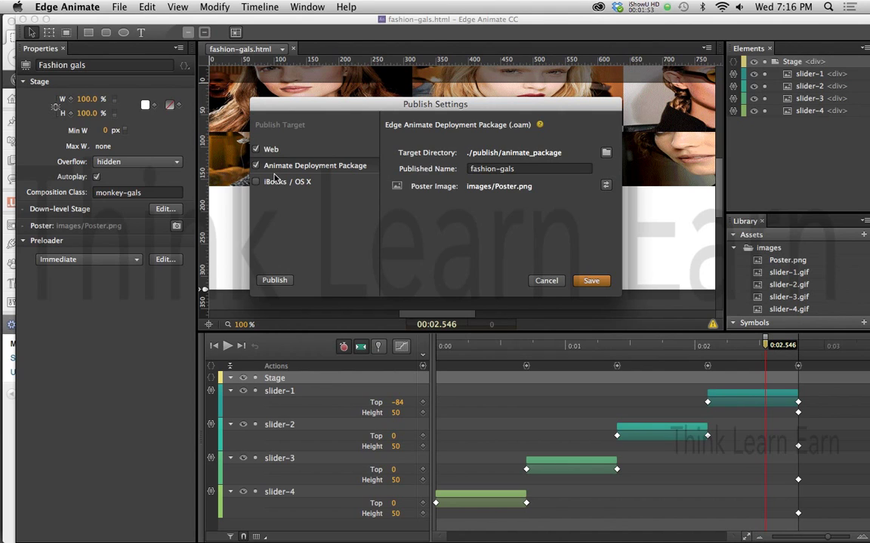
pyautogui.click(274, 280)
pyautogui.press('super+s')
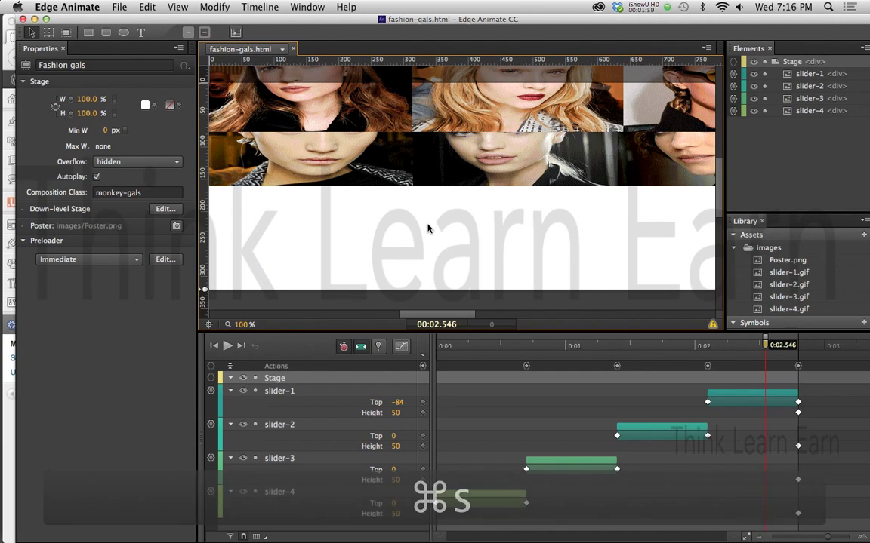
# - Switch back to Firefox and browse for the new composition file in the ultimatumworkflow site's fashion-gals folder
pyautogui.press('super+Tab')
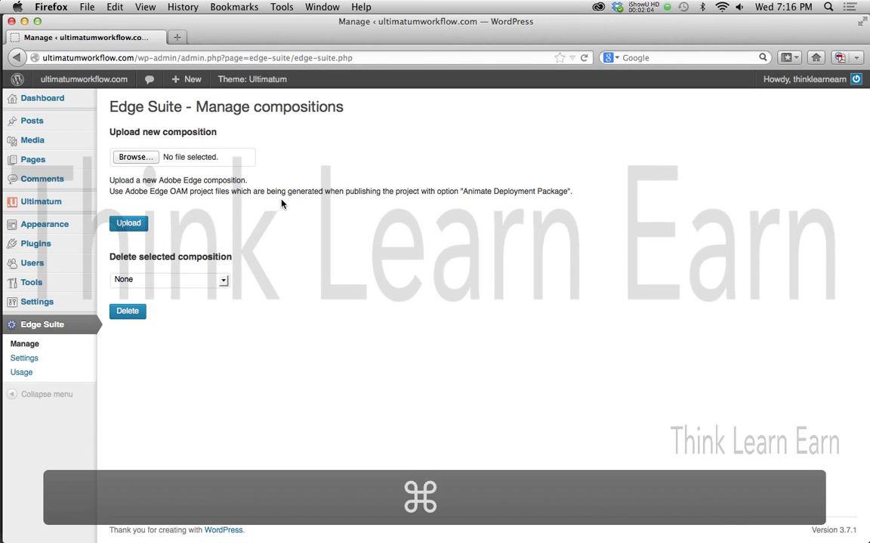
pyautogui.click(152, 158)
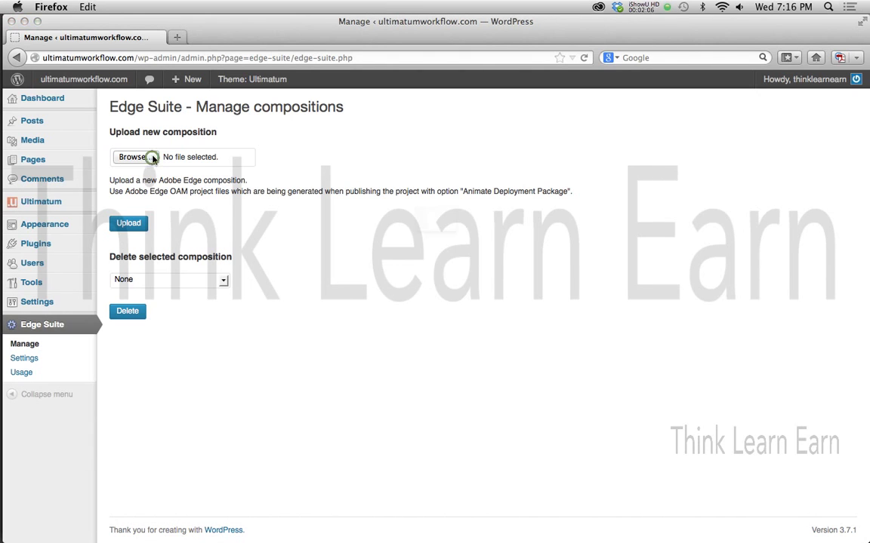
pyautogui.click(420, 103)
pyautogui.click(424, 114)
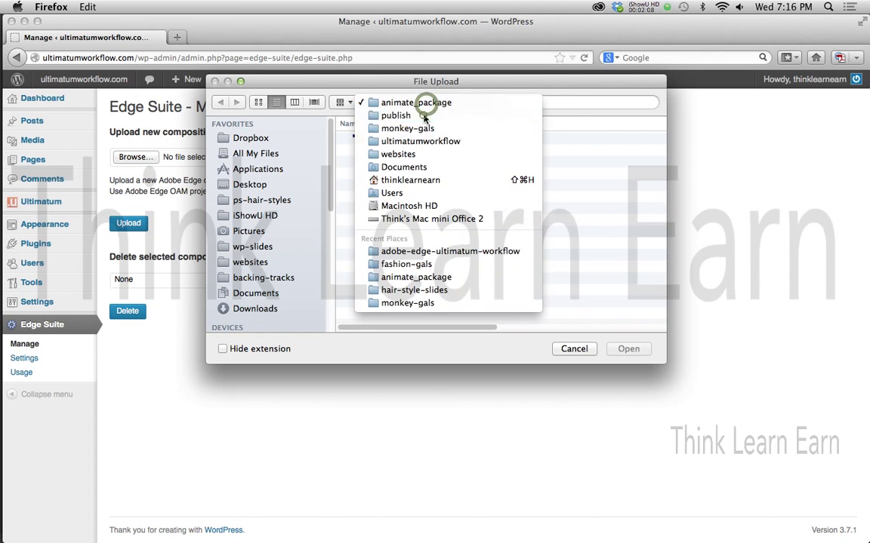
pyautogui.click(423, 104)
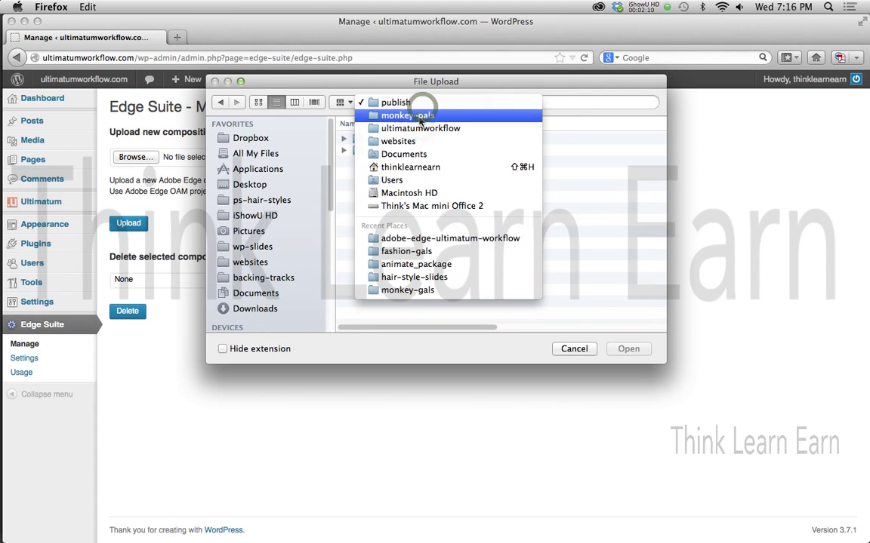
pyautogui.click(421, 115)
pyautogui.click(421, 106)
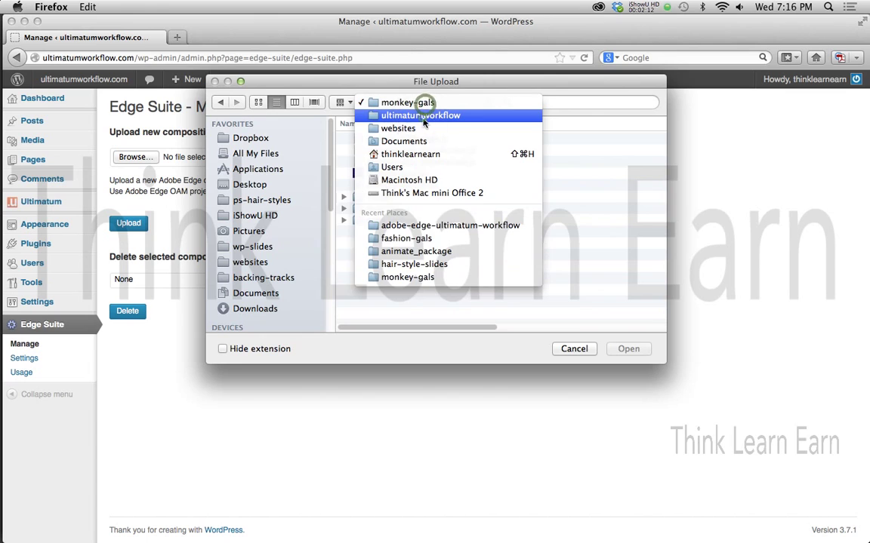
pyautogui.click(422, 115)
pyautogui.click(408, 140)
pyautogui.doubleClick(409, 141)
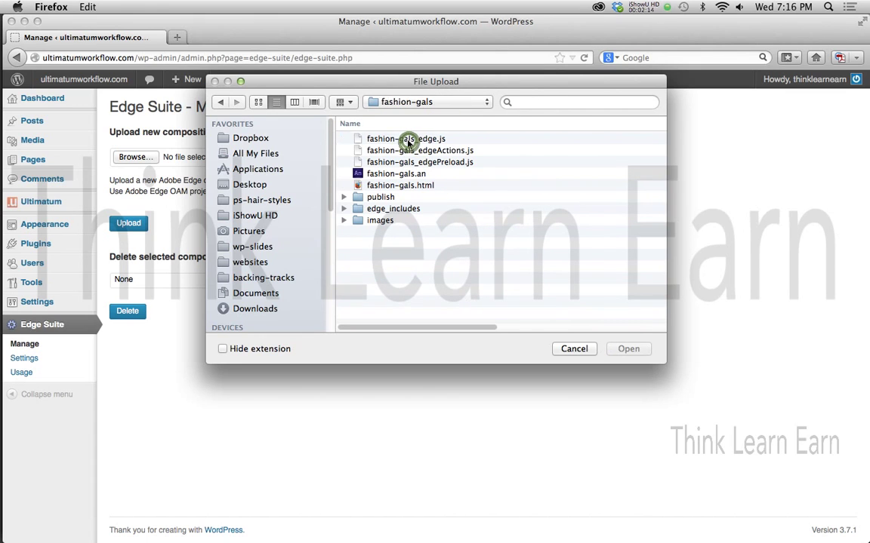
# - Choose fashion-gals.oam from the animate_package folder inside publish as the composition file
pyautogui.click(343, 198)
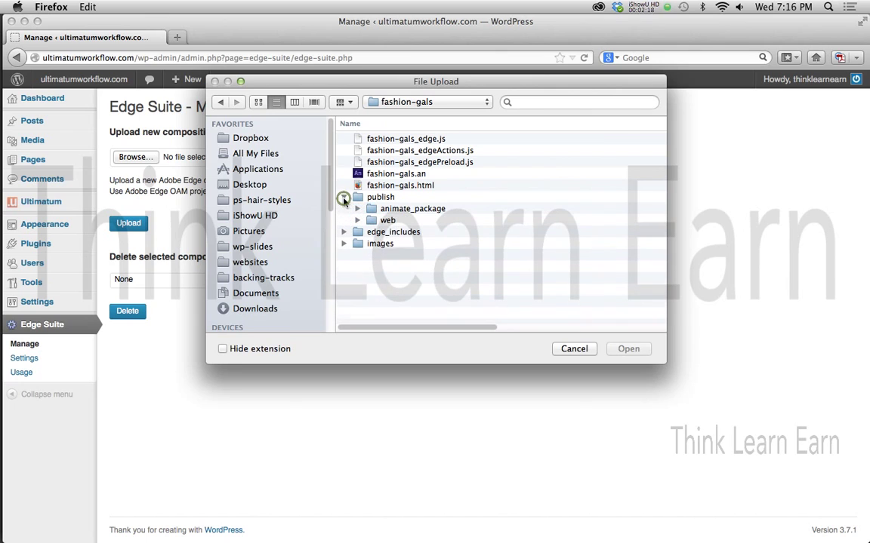
pyautogui.click(357, 221)
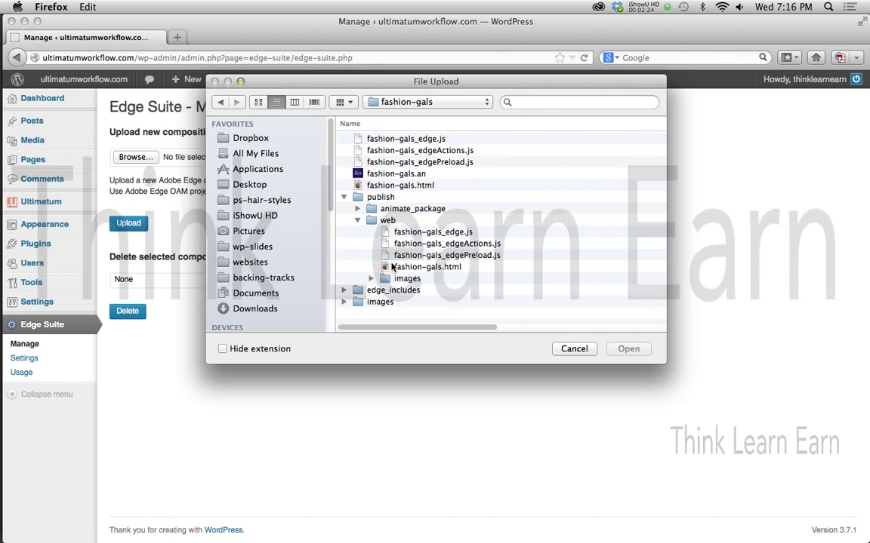
pyautogui.click(357, 220)
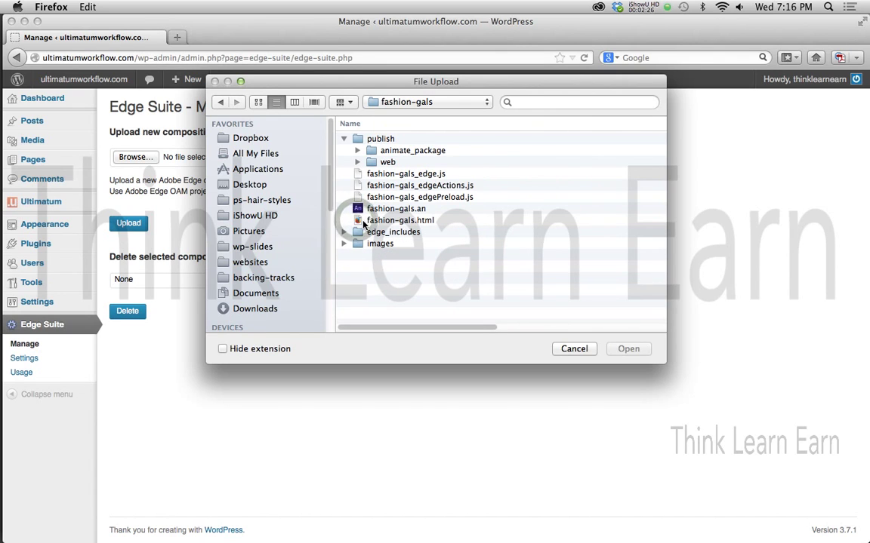
pyautogui.click(357, 151)
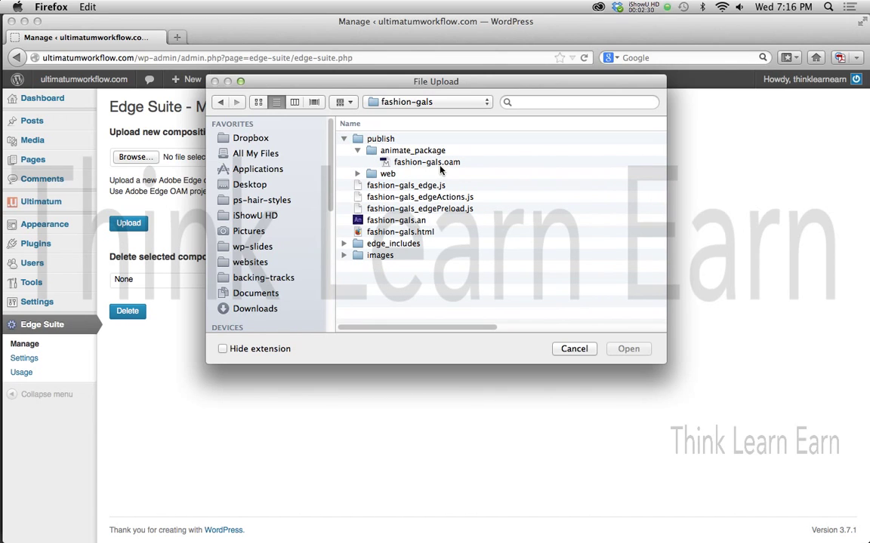
pyautogui.click(387, 163)
pyautogui.doubleClick(387, 163)
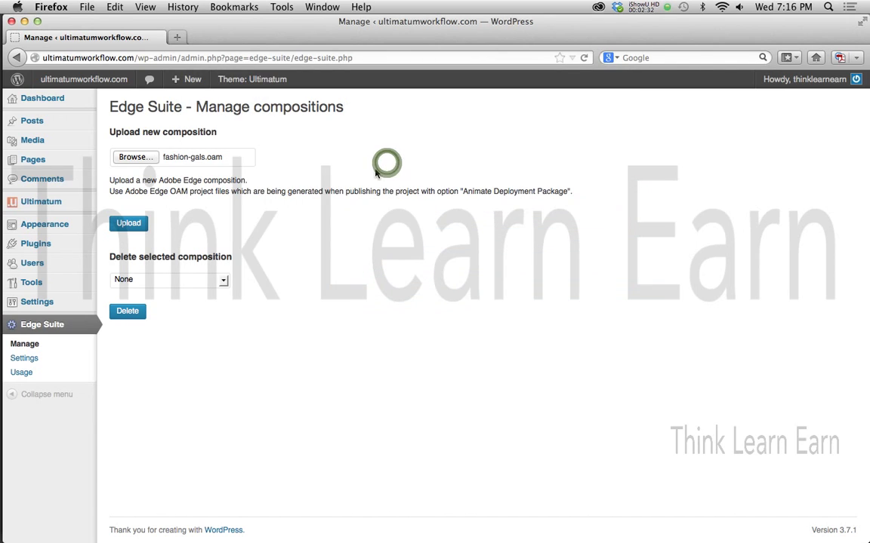
# - Upload the chosen composition file and check the ID of fashion-gals in the list of compositions
pyautogui.click(137, 225)
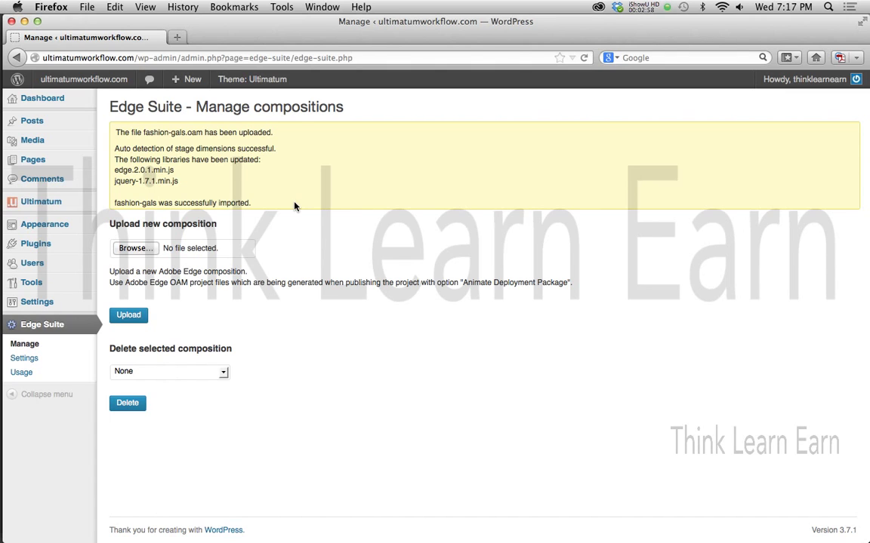
pyautogui.click(224, 375)
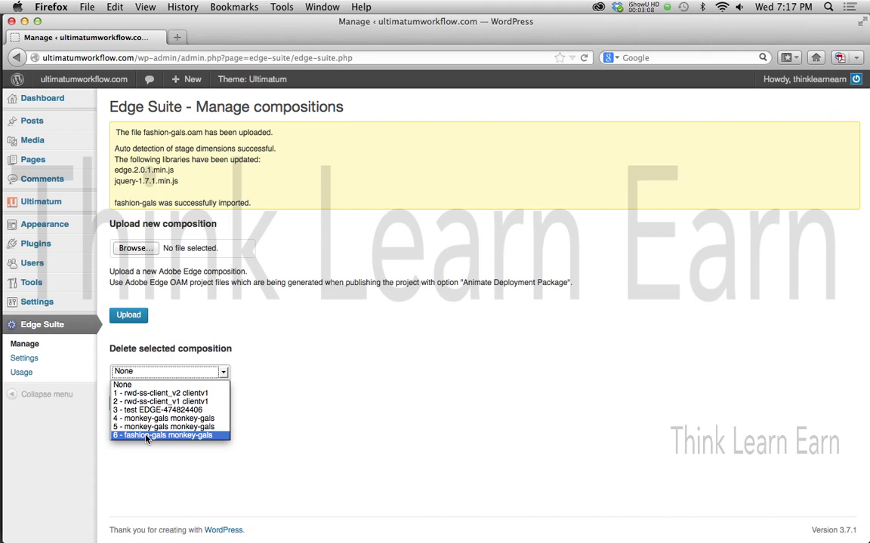
pyautogui.click(296, 416)
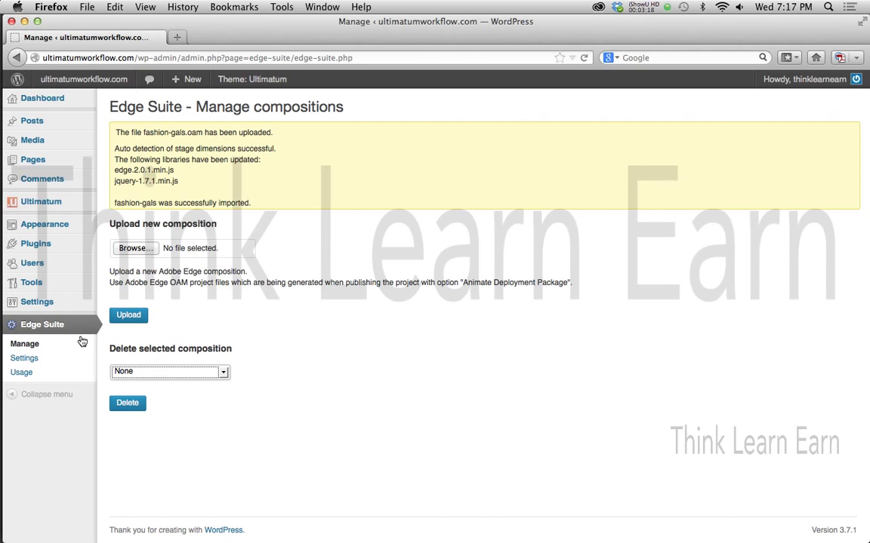
# - Turn off debug mode in the Edge Suite settings and save the changes
pyautogui.click(24, 357)
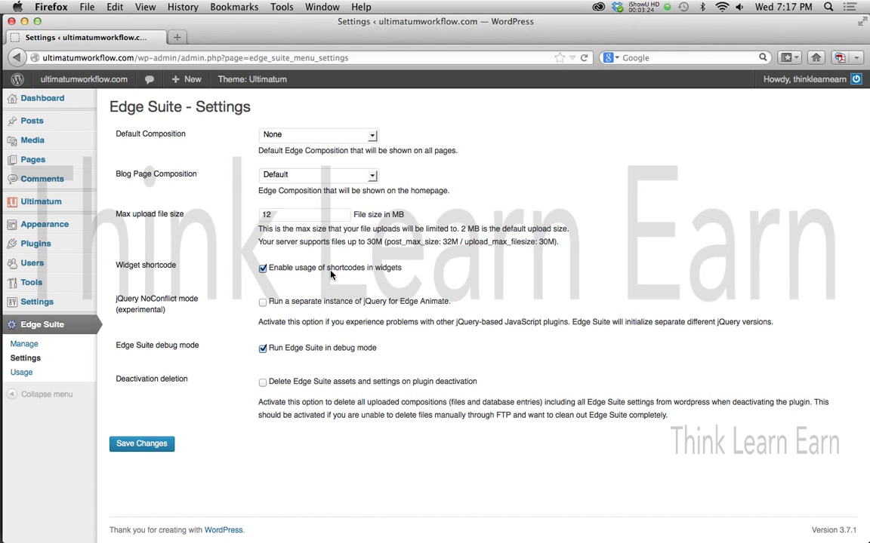
pyautogui.click(262, 348)
pyautogui.click(143, 444)
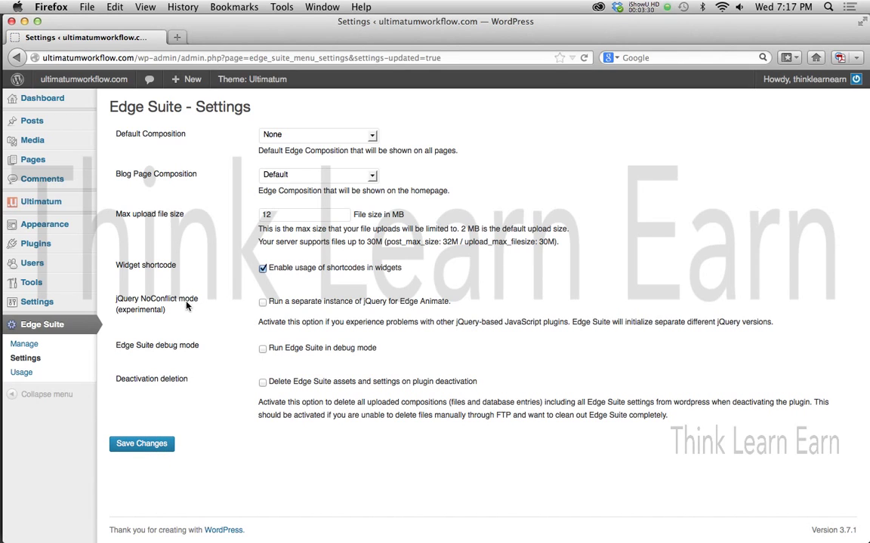
# - Change the shortcode in the post "My new slider 1" to [edge_animation id="6"] and update the post
pyautogui.click(54, 125)
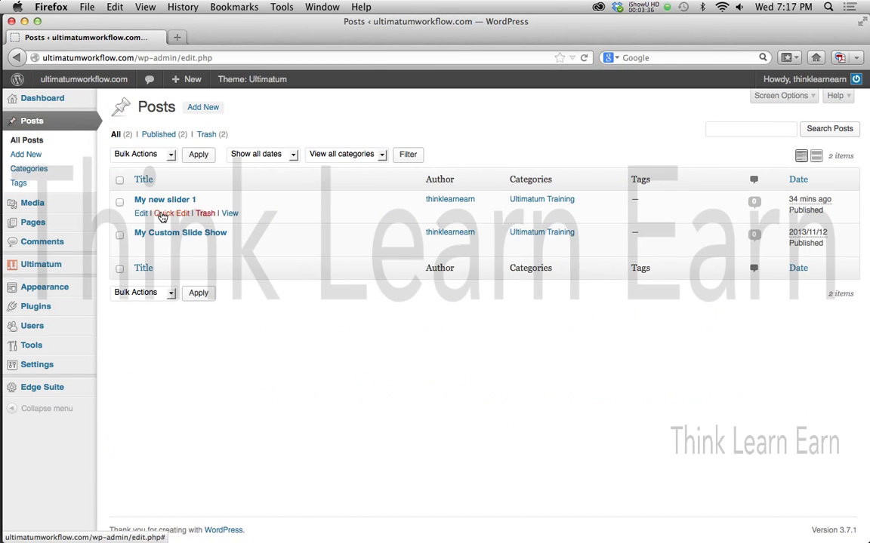
pyautogui.click(142, 214)
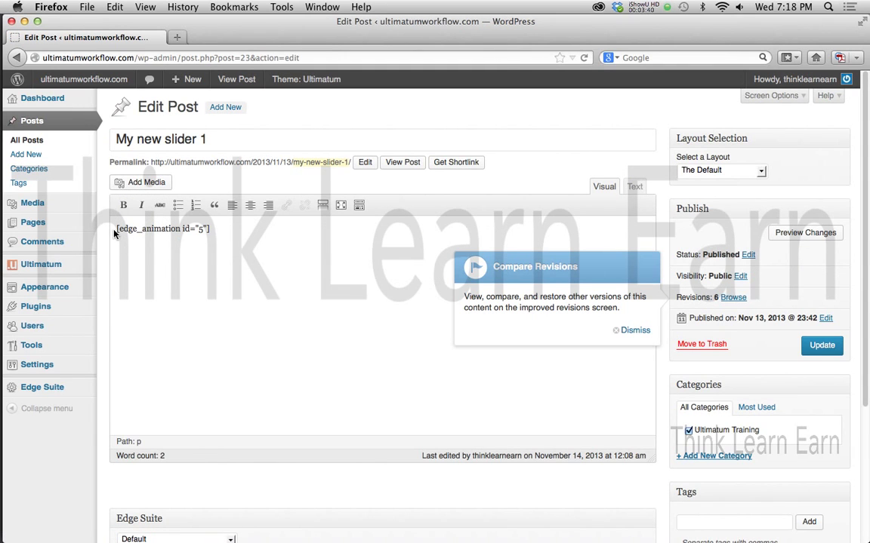
pyautogui.moveTo(116, 229); pyautogui.dragTo(201, 248)
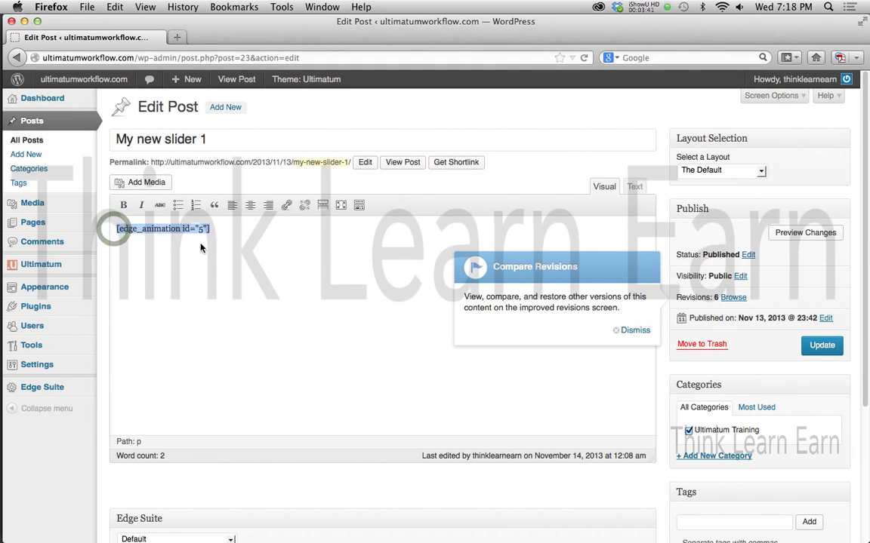
pyautogui.click(119, 231)
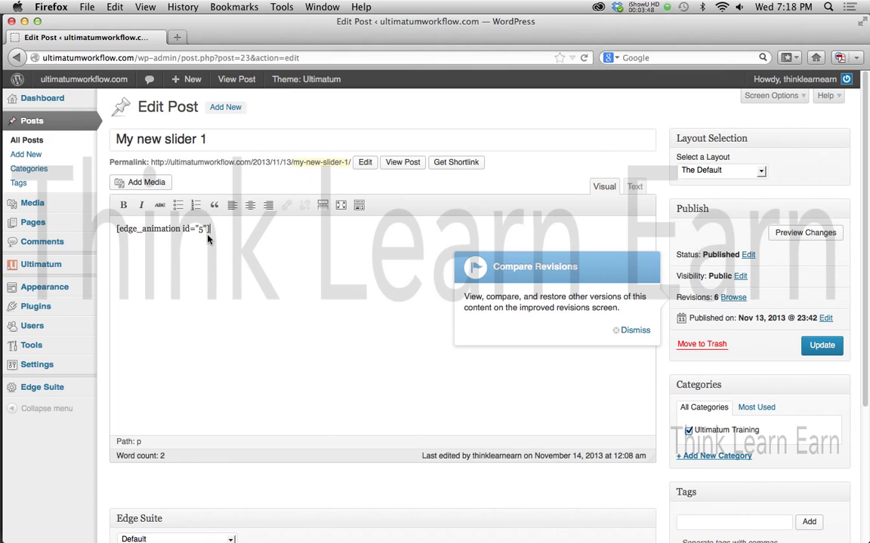
pyautogui.moveTo(41, 394)
pyautogui.doubleClick(201, 228)
pyautogui.write('6')
pyautogui.click(807, 347)
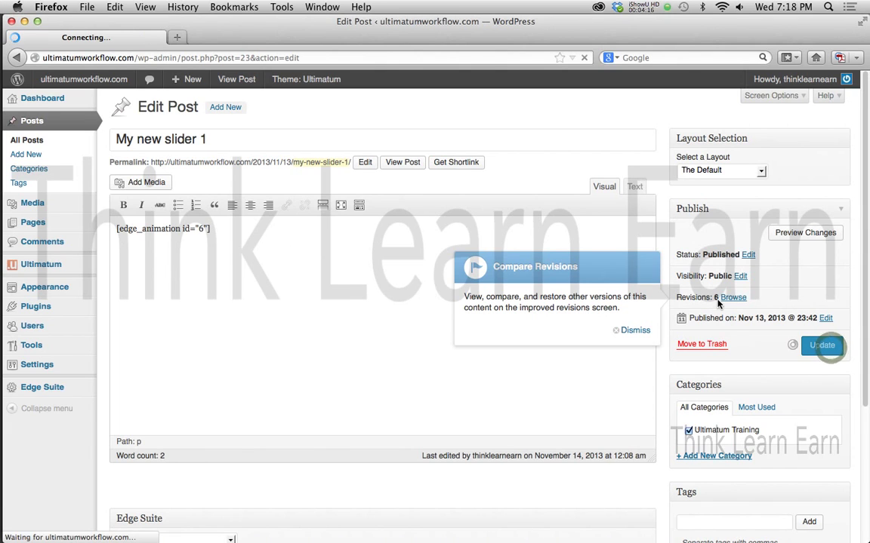
# - View the updated "My new slider 1" post on the site and reload it to check the animation
pyautogui.click(406, 197)
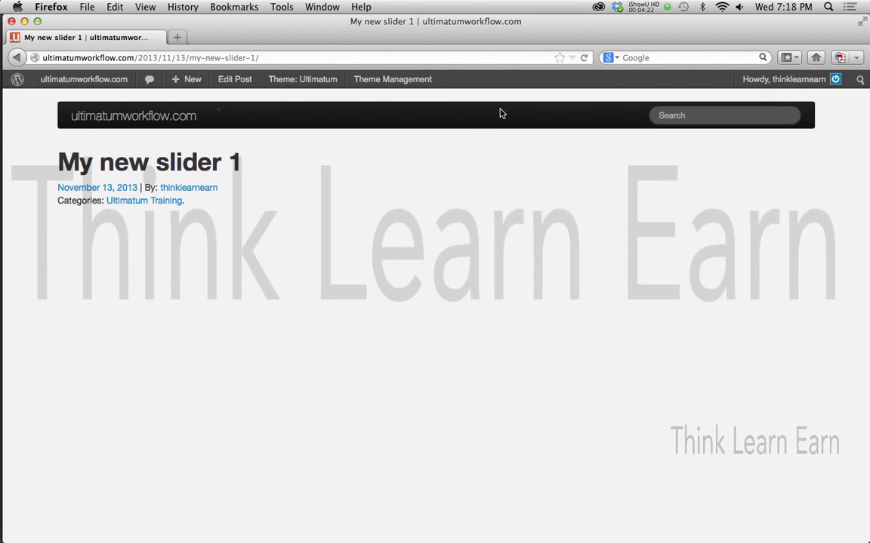
pyautogui.click(583, 57)
pyautogui.click(521, 54)
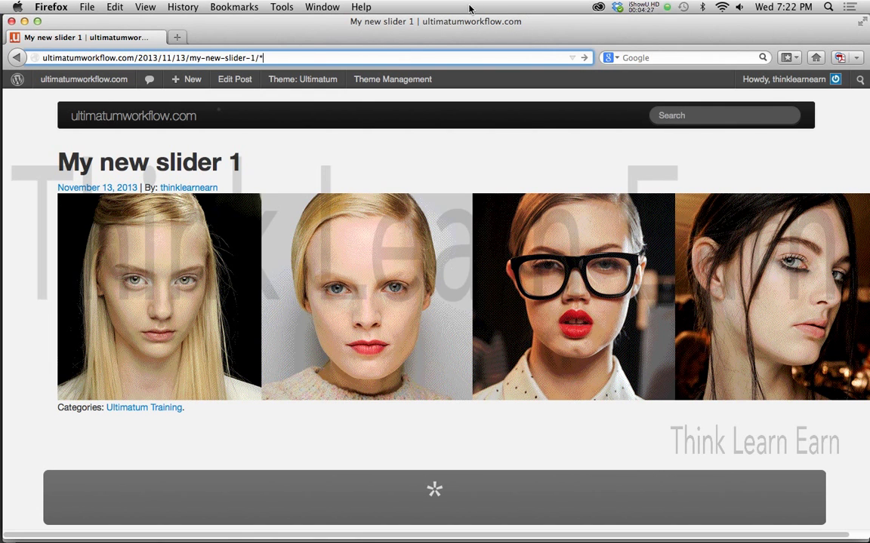
# - Remove the stray asterisk from the end of the post's web address and reload the "My new slider 1" page
pyautogui.click(390, 58)
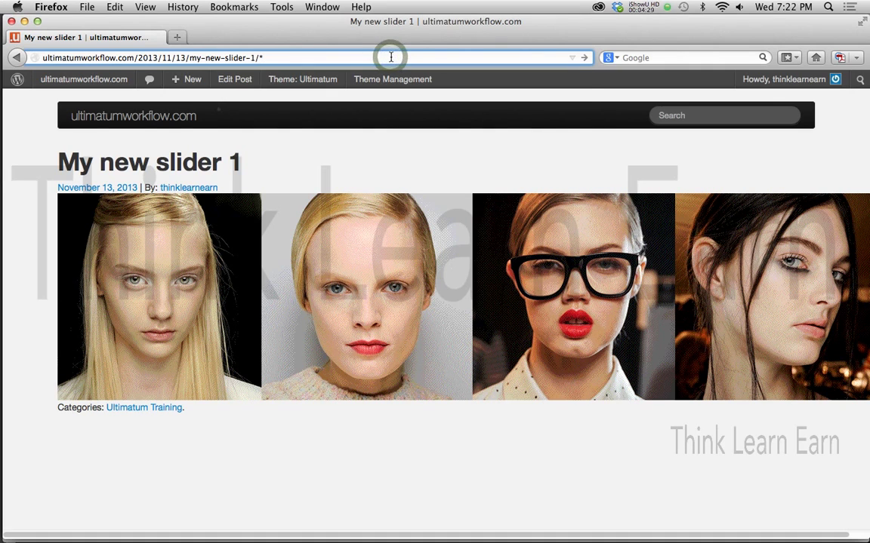
pyautogui.press('BackSpace')
pyautogui.press('BackSpace')
pyautogui.press('Return')
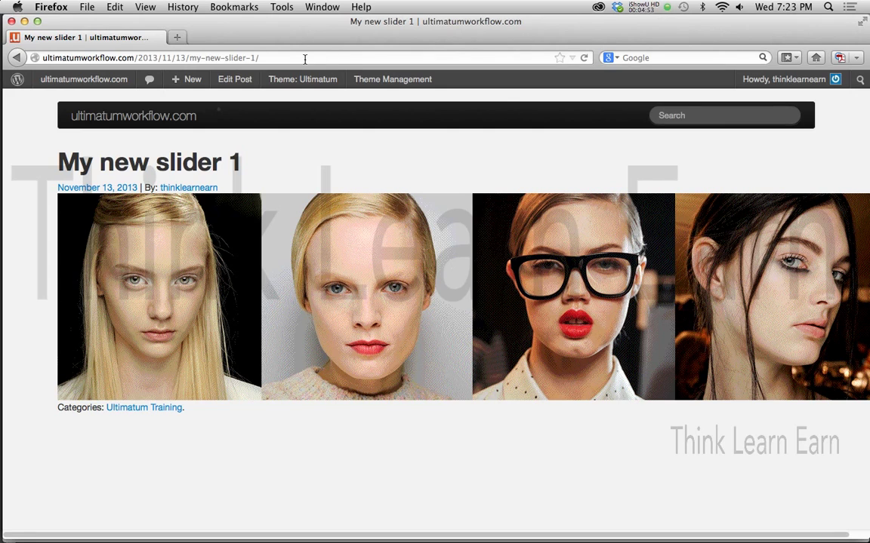
# - Test the slider in the "My new slider 1" post by advancing through its sets of portrait images
pyautogui.click(366, 292)
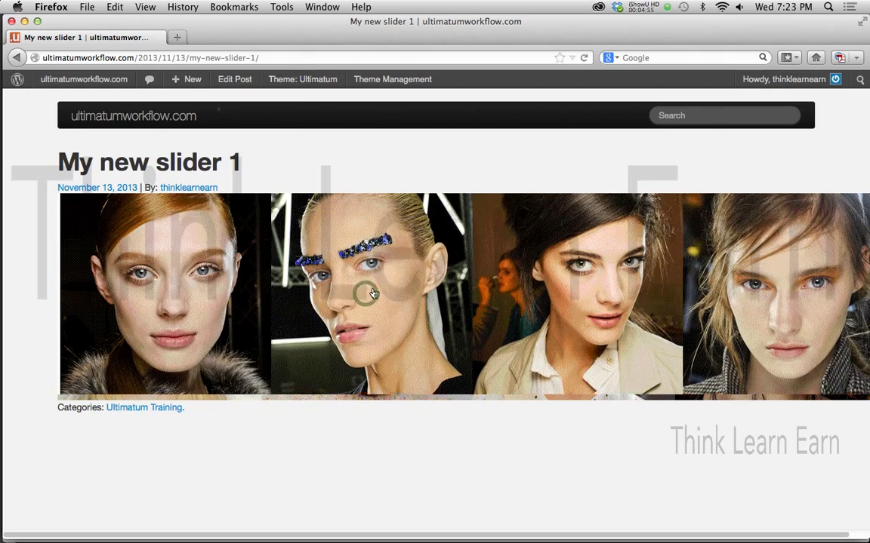
pyautogui.click(373, 293)
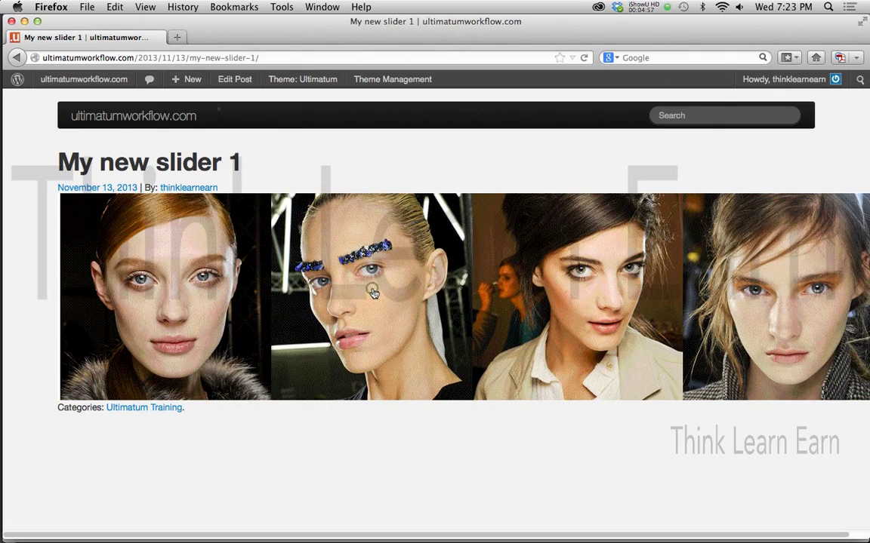
pyautogui.click(372, 293)
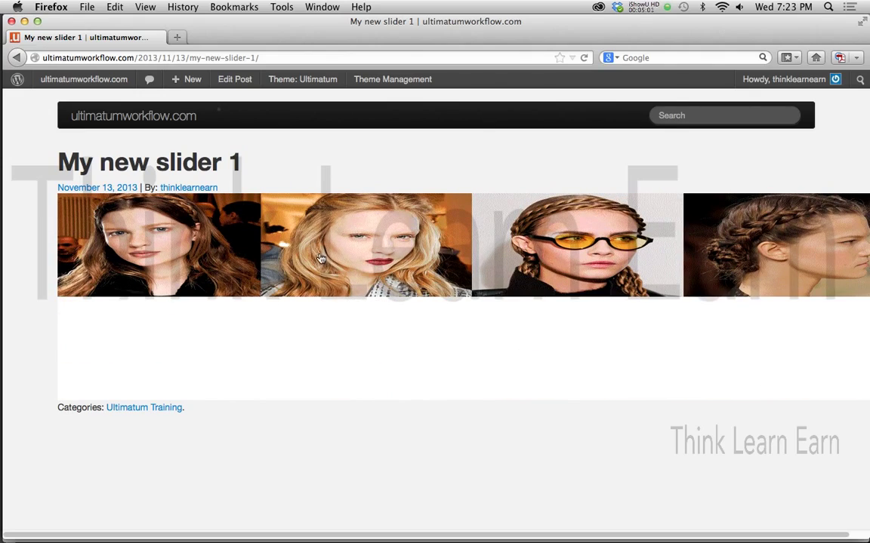
pyautogui.click(352, 249)
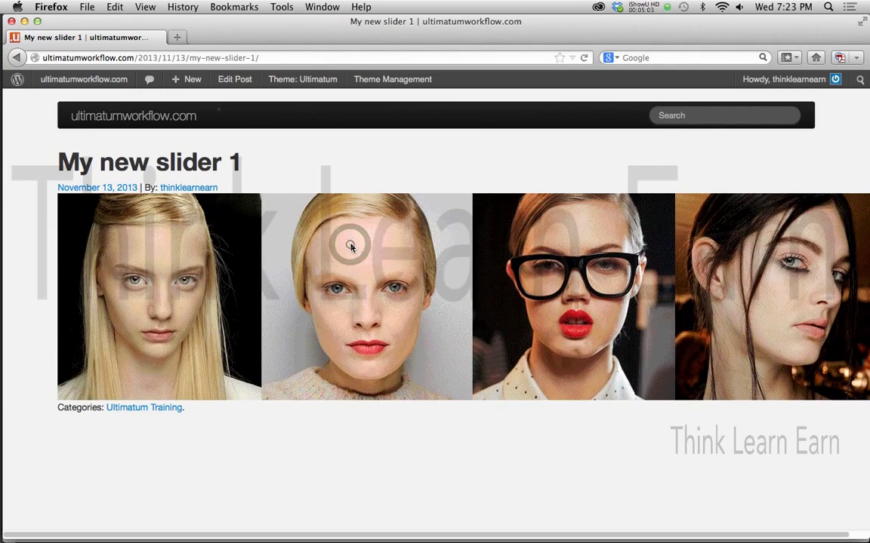
pyautogui.click(352, 249)
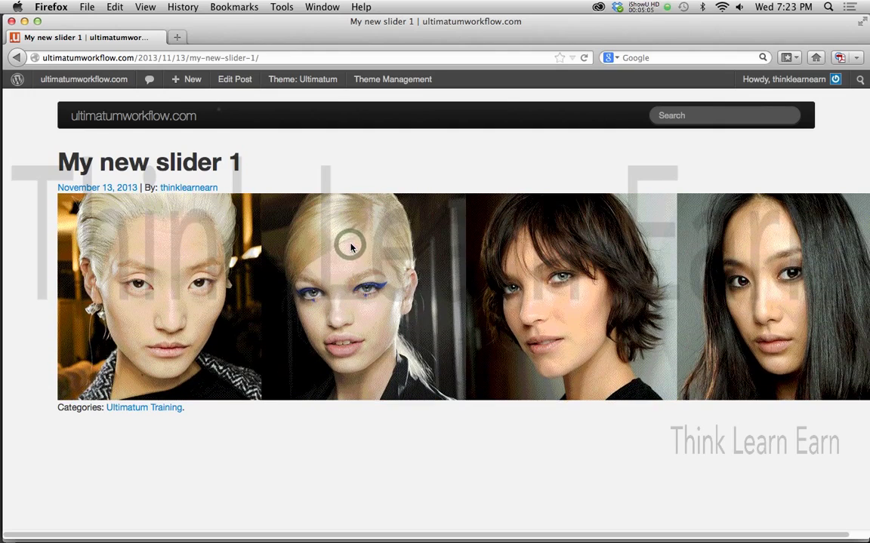